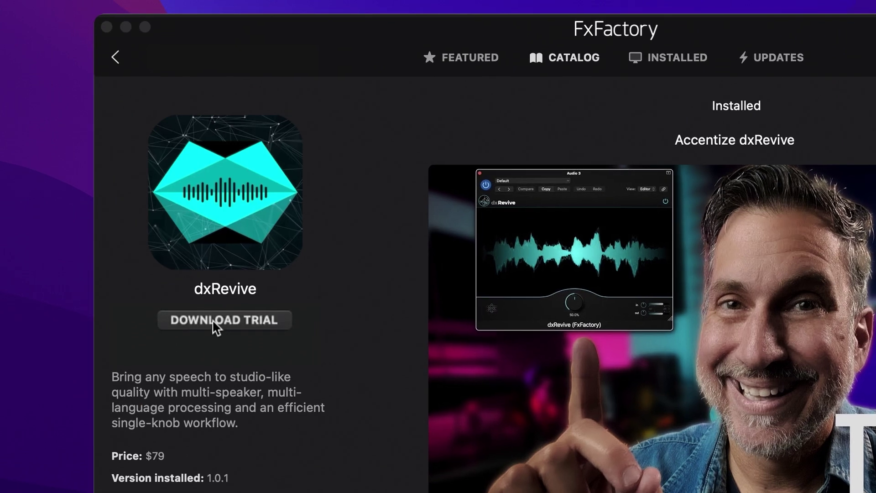
Start the dxRevive trial download from its FxFactory catalog page
click(213, 320)
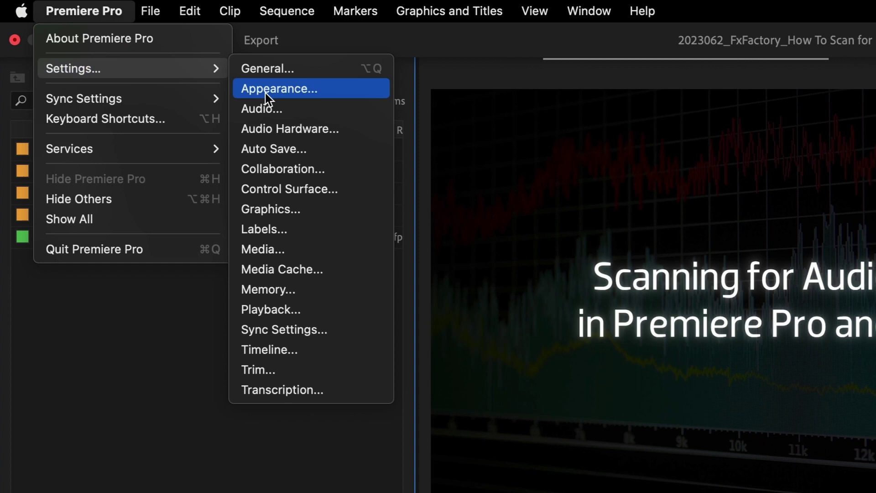
Scan for audio plug-ins from the Audio settings' plug-in manager
click(282, 112)
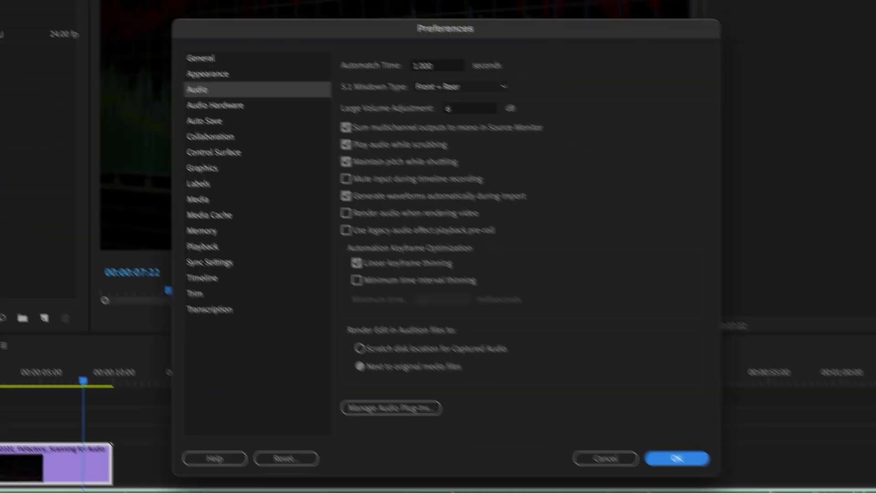
click(400, 406)
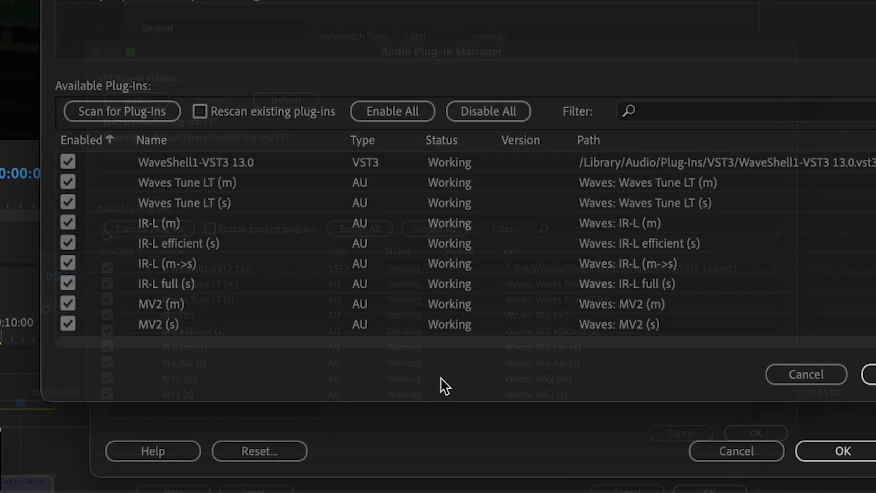
click(157, 230)
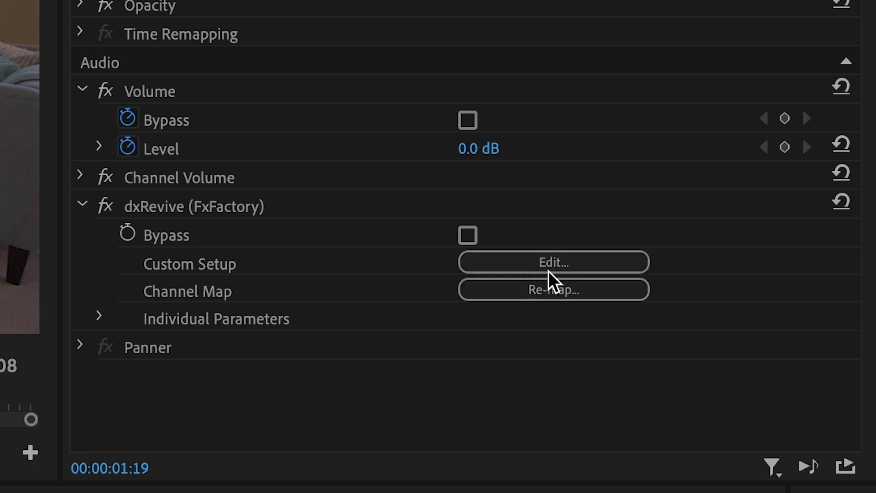
Open the dxRevive (FxFactory) Custom Setup editor from Effect Controls
click(558, 262)
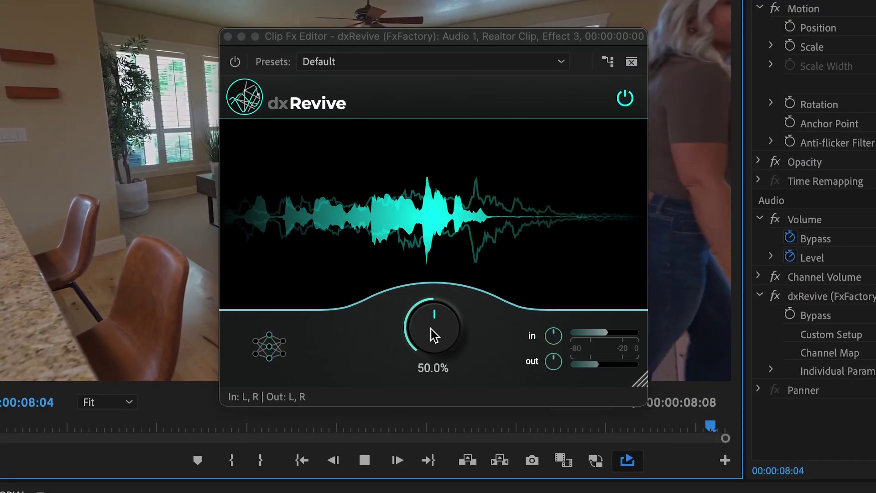
Sweep the dxRevive knob from 0% to 100%, then settle at 56.2%
drag(439, 322, 435, 431)
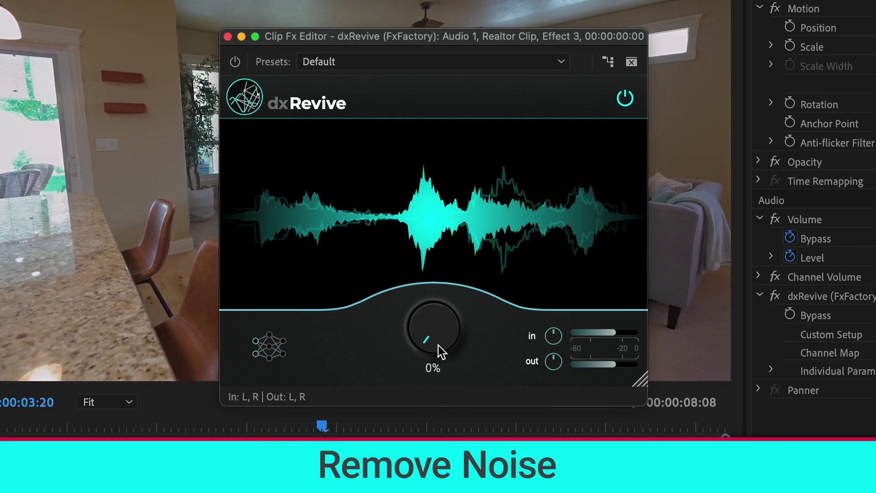
drag(439, 336, 431, 295)
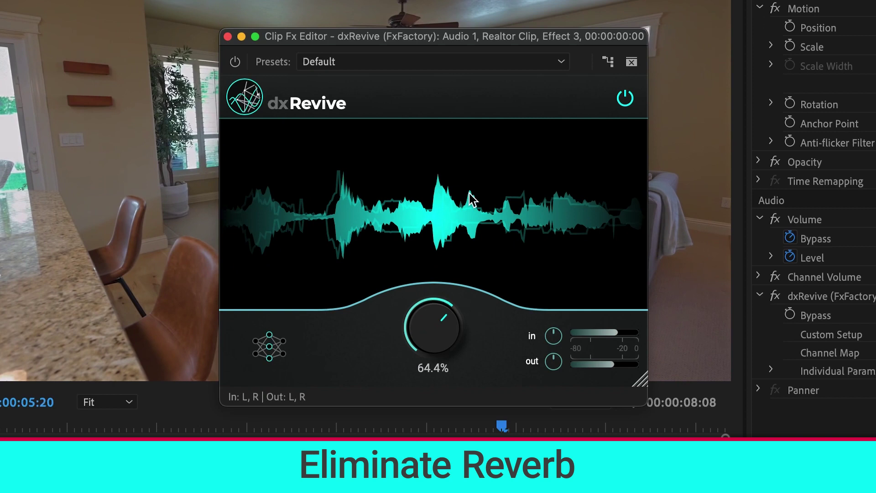
drag(478, 155, 483, 109)
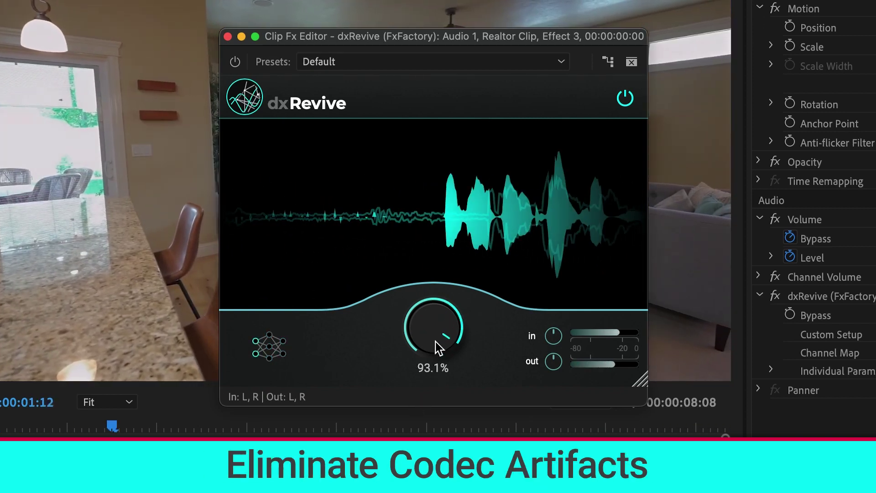
drag(438, 348, 496, 432)
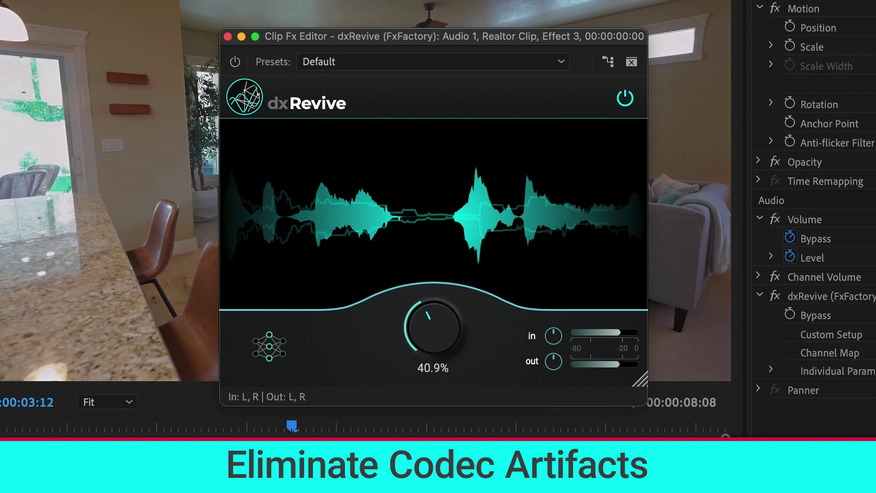
mouse_move(433, 329)
mouse_down()
mouse_move(437, 336)
mouse_move(440, 281)
mouse_move(446, 310)
mouse_up()
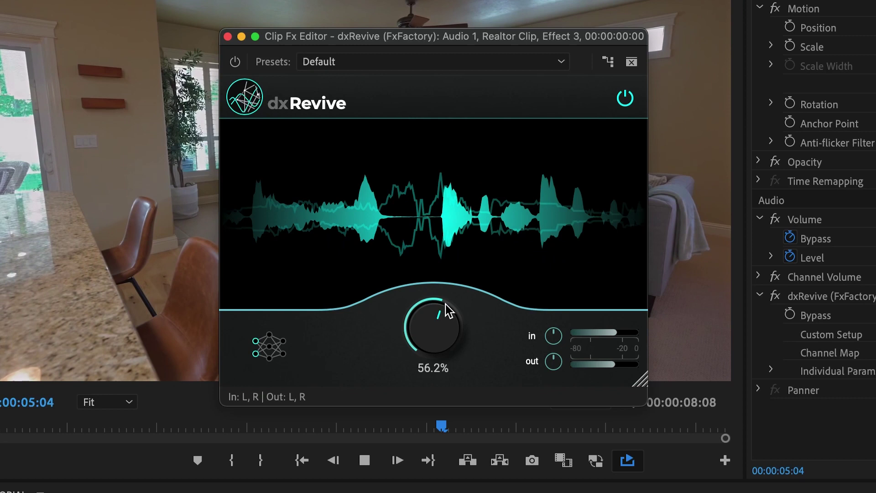